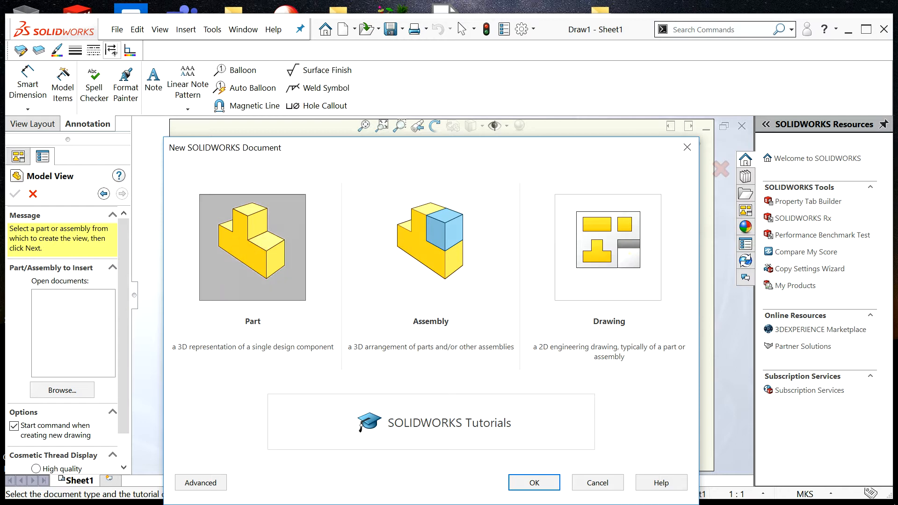
Create a new drawing document with the standard A (ANSI) Landscape sheet format.
{"action": "left_click", "coordinate": [597, 246]}
{"action": "left_click", "coordinate": [597, 247]}
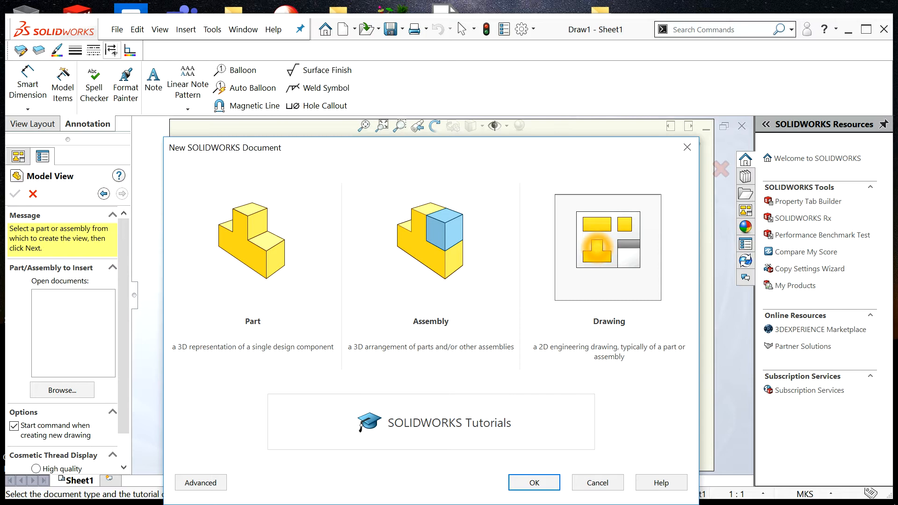
{"action": "left_click", "coordinate": [534, 482]}
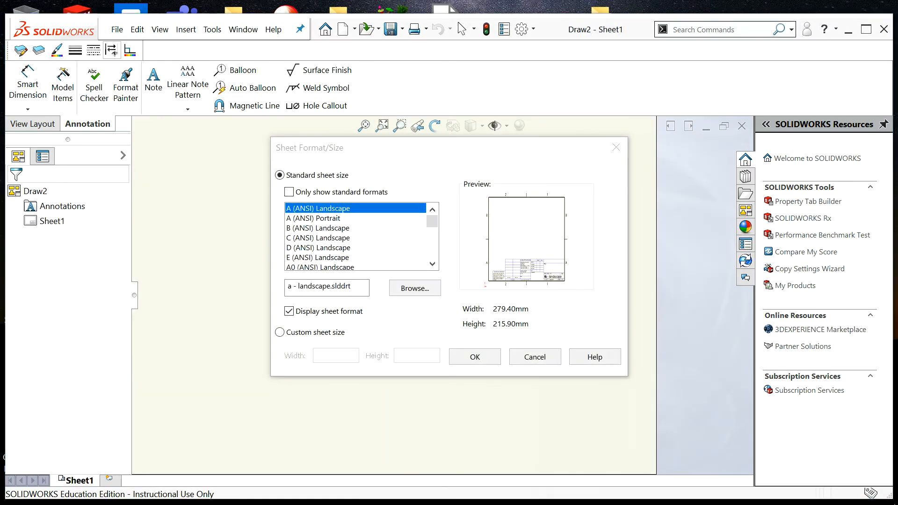
{"action": "left_click", "coordinate": [469, 356]}
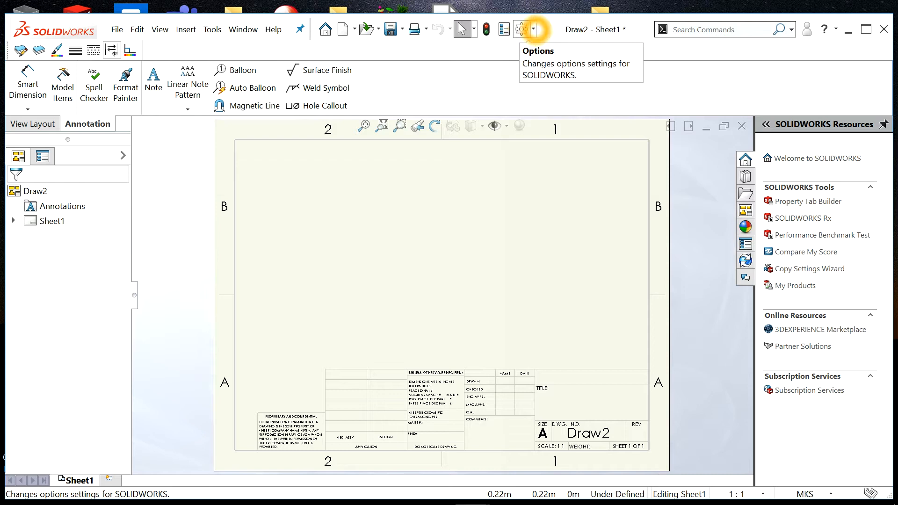
Make sure the Line Format toolbar is enabled in the interface customization settings and confirm.
{"action": "left_click", "coordinate": [532, 29]}
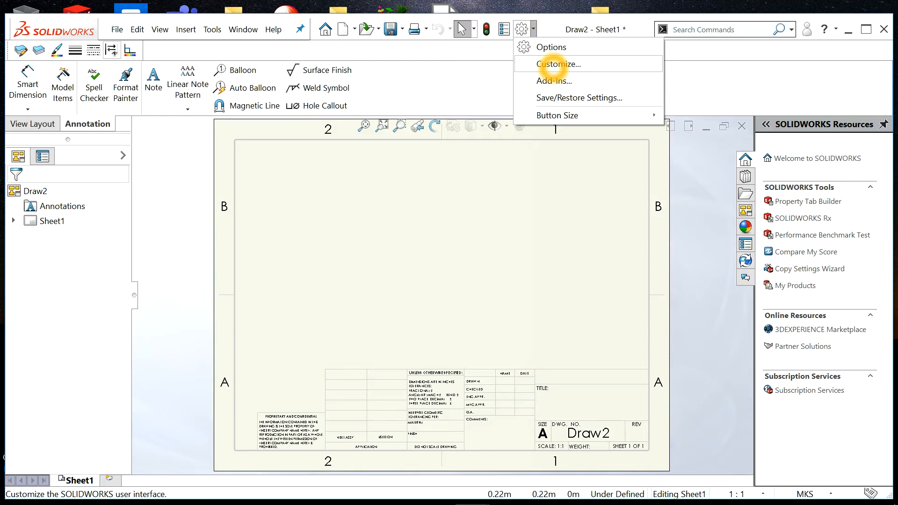
{"action": "left_click", "coordinate": [558, 64]}
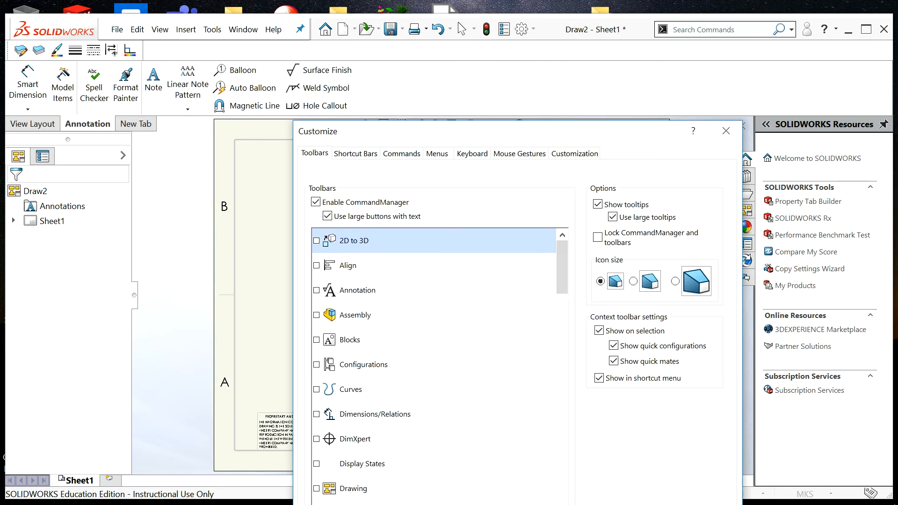
{"action": "scroll", "coordinate": [513, 359], "scroll_direction": "down", "scroll_amount": 2}
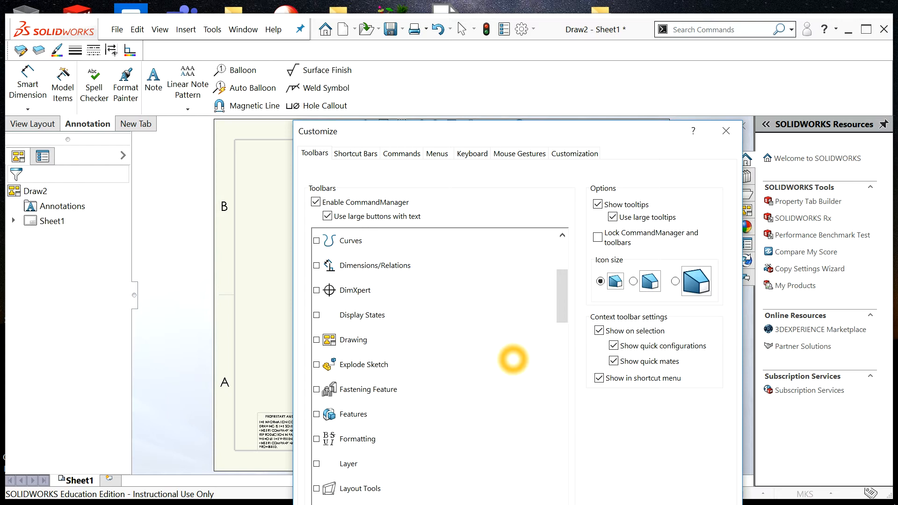
{"action": "scroll", "coordinate": [513, 359], "scroll_direction": "down", "scroll_amount": 2}
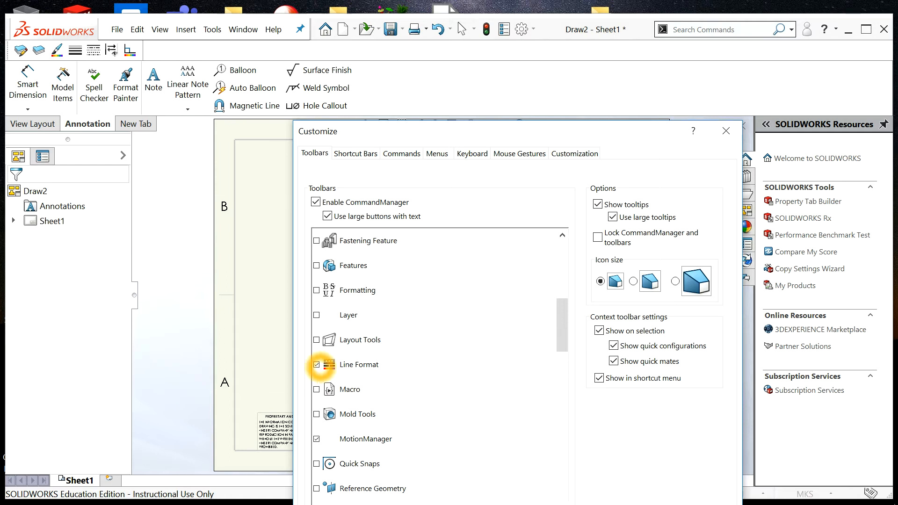
{"action": "left_click", "coordinate": [317, 365]}
{"action": "left_click", "coordinate": [317, 365]}
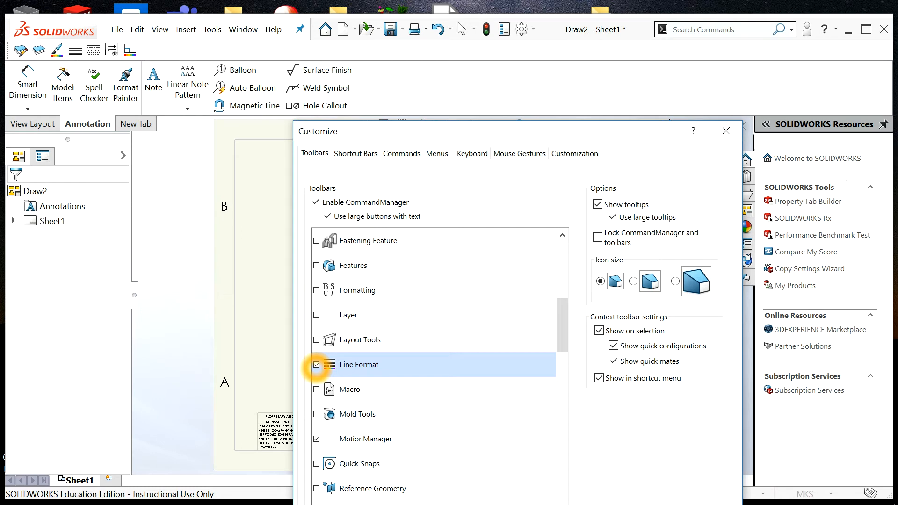
{"action": "scroll", "coordinate": [330, 337], "scroll_direction": "down", "scroll_amount": 3}
{"action": "left_click_drag", "start_coordinate": [648, 133], "coordinate": [659, 35]}
{"action": "left_click", "coordinate": [599, 482]}
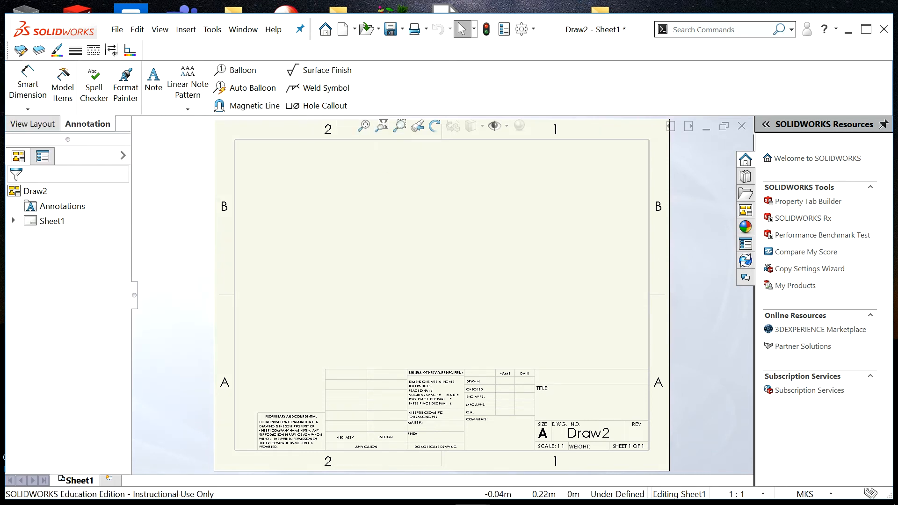
Look through the line thickness options and set the line style for new lines to Phantom.
{"action": "left_click", "coordinate": [75, 50]}
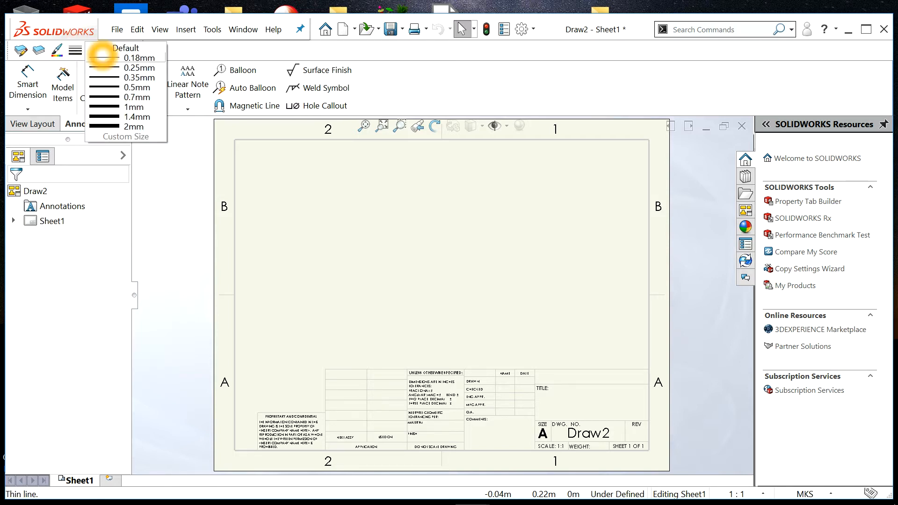
{"action": "left_click", "coordinate": [144, 194]}
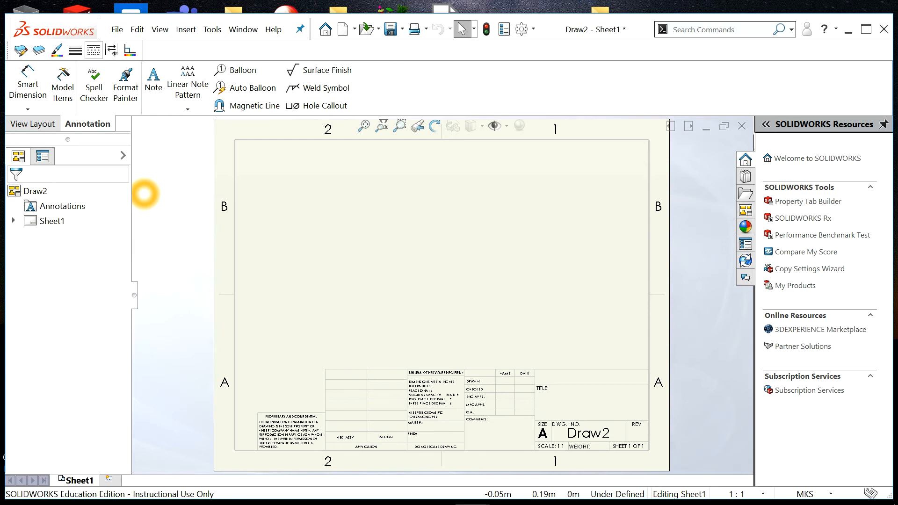
{"action": "left_click", "coordinate": [93, 50]}
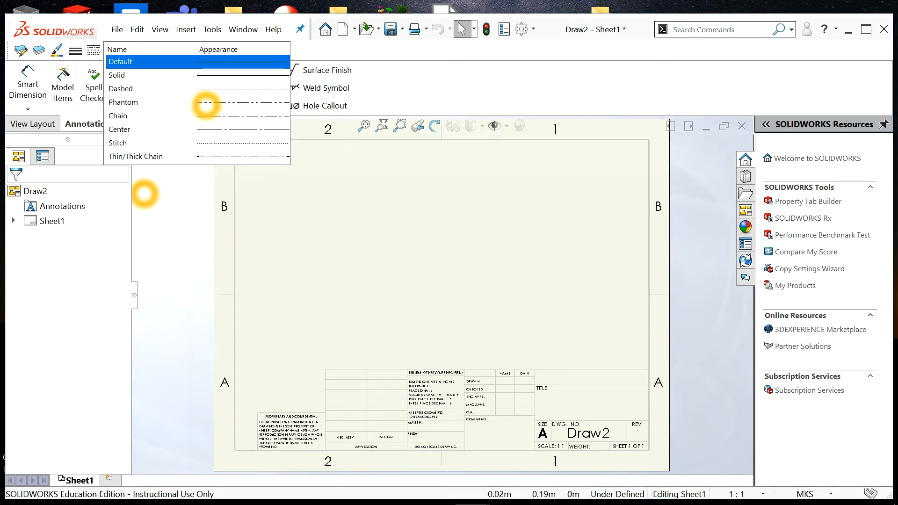
{"action": "left_click", "coordinate": [201, 103]}
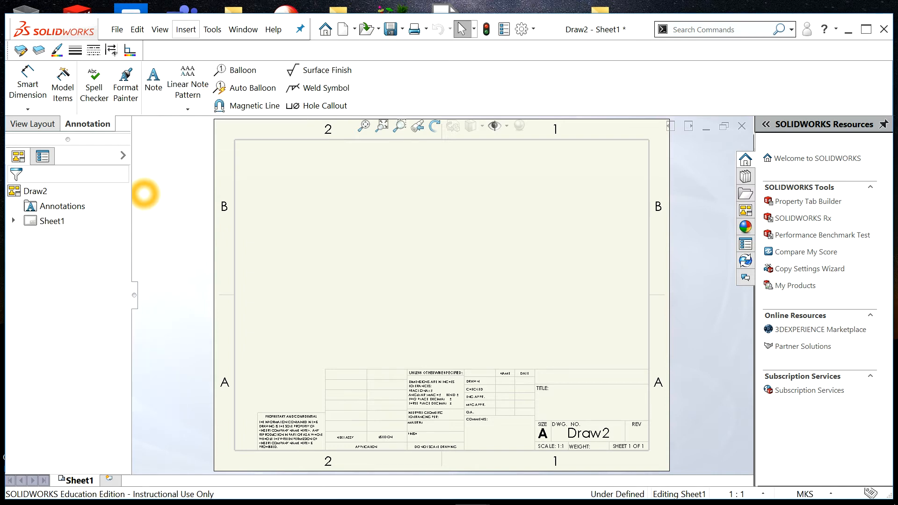
Draw a horizontal line across the middle of the sheet with the Line tool, followed by a connected vertical line down to just above the title block.
{"action": "left_click", "coordinate": [212, 29]}
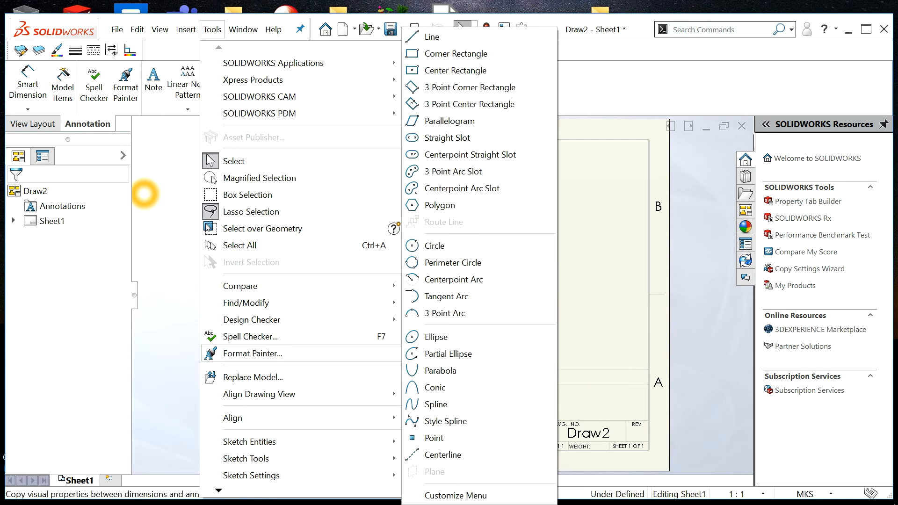
{"action": "left_click", "coordinate": [431, 37]}
{"action": "left_click", "coordinate": [261, 264]}
{"action": "left_click", "coordinate": [454, 266]}
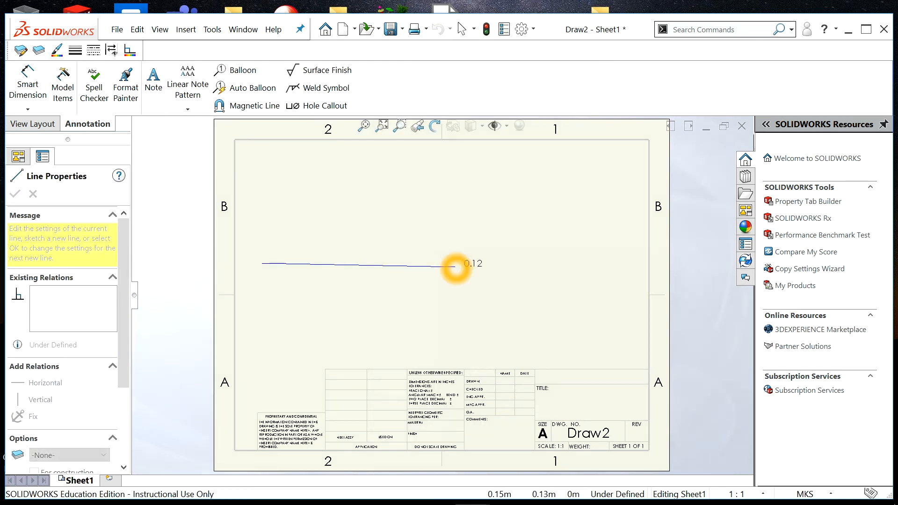
{"action": "left_click", "coordinate": [447, 263]}
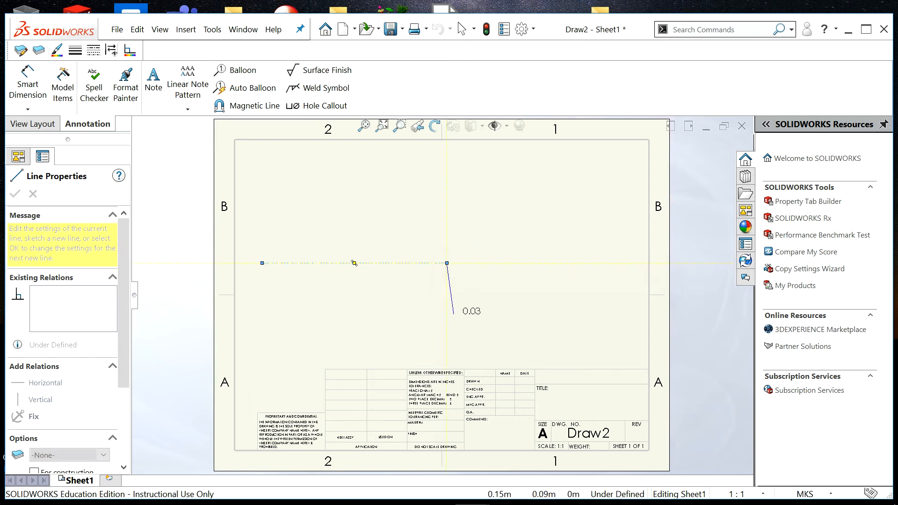
{"action": "left_click", "coordinate": [447, 354]}
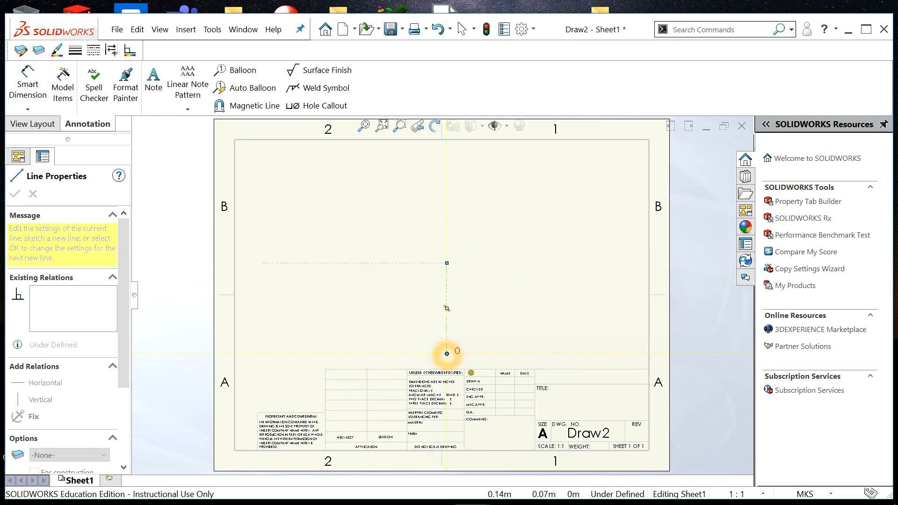
{"action": "key", "text": "Escape"}
Look over the line style options and set the next line color to light gray.
{"action": "scroll", "coordinate": [445, 351], "scroll_direction": "up", "scroll_amount": 2}
{"action": "scroll", "coordinate": [421, 311], "scroll_direction": "down", "scroll_amount": 5}
{"action": "scroll", "coordinate": [371, 307], "scroll_direction": "down", "scroll_amount": 5}
{"action": "scroll", "coordinate": [249, 271], "scroll_direction": "down", "scroll_amount": 2}
{"action": "scroll", "coordinate": [390, 303], "scroll_direction": "up", "scroll_amount": 5}
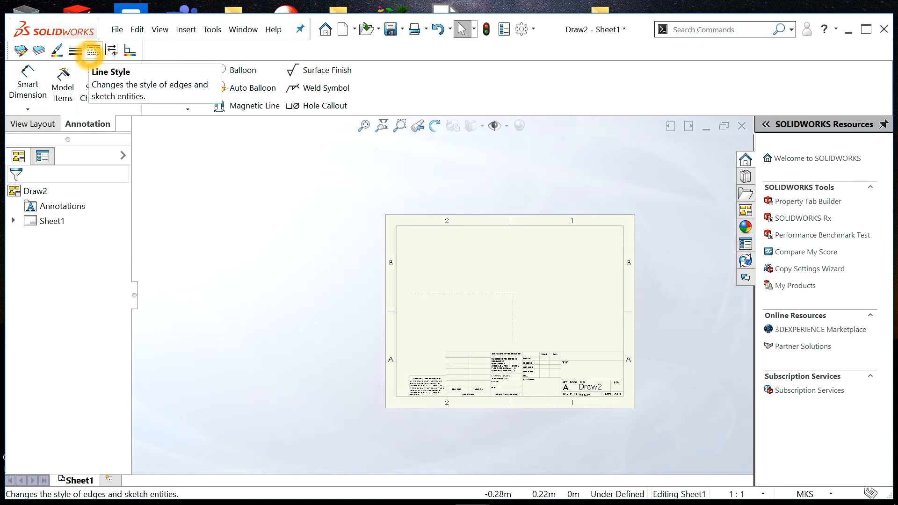
{"action": "left_click", "coordinate": [93, 50]}
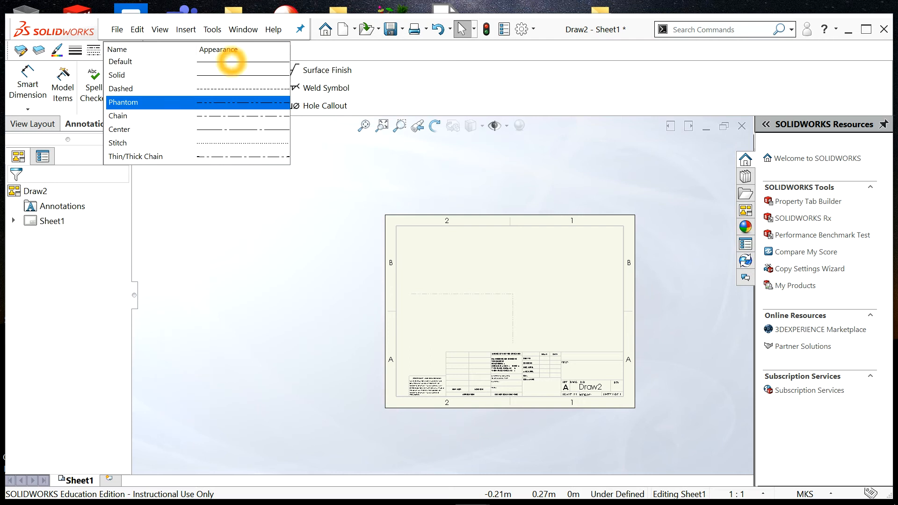
{"action": "left_click", "coordinate": [226, 62]}
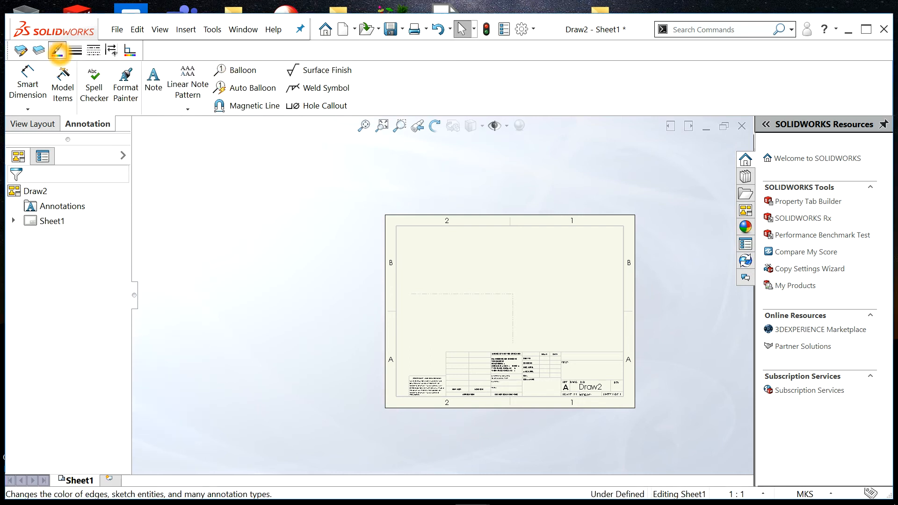
{"action": "left_click", "coordinate": [56, 50]}
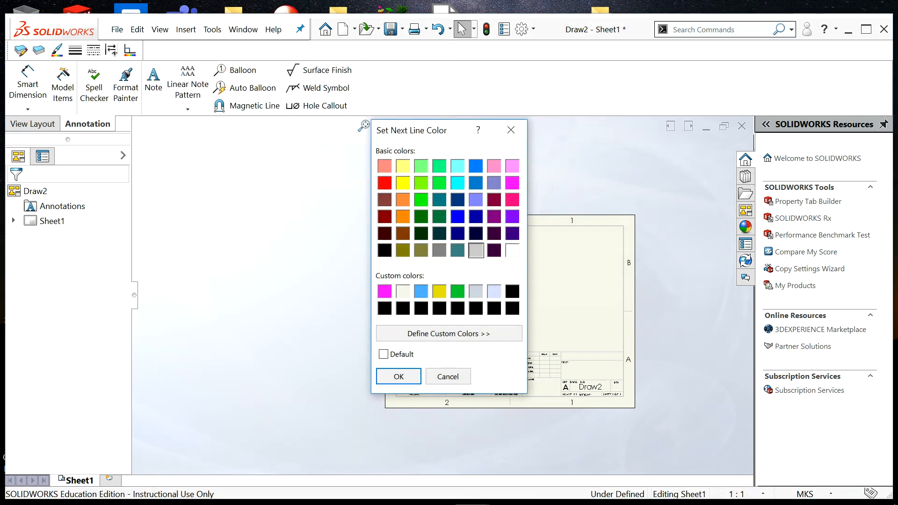
{"action": "left_click", "coordinate": [476, 247]}
{"action": "left_click", "coordinate": [397, 377]}
Draw a diagonal line about 0.09 m long at 135° from the corner of the two lines toward the sheet's upper right.
{"action": "scroll", "coordinate": [519, 297], "scroll_direction": "up", "scroll_amount": 4}
{"action": "scroll", "coordinate": [517, 297], "scroll_direction": "down", "scroll_amount": 2}
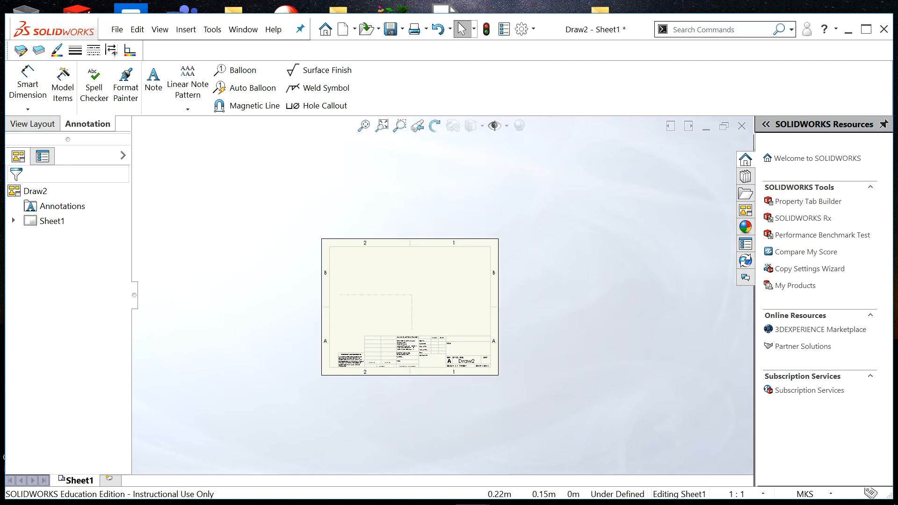
{"action": "scroll", "coordinate": [458, 276], "scroll_direction": "down", "scroll_amount": 1}
{"action": "left_click", "coordinate": [212, 29]}
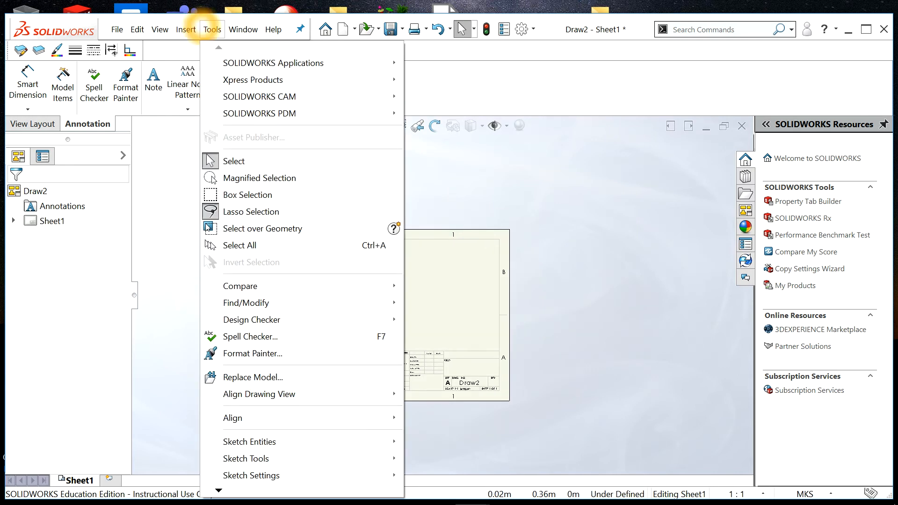
{"action": "left_click", "coordinate": [319, 442]}
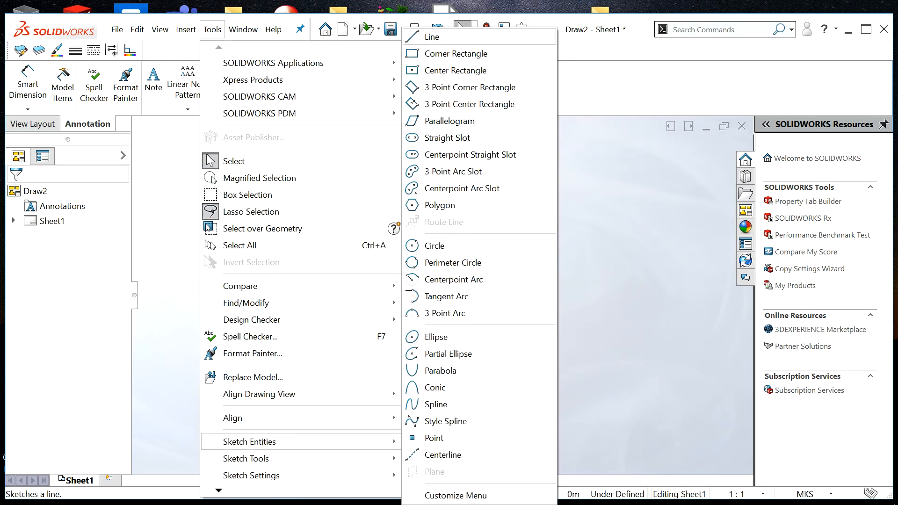
{"action": "left_click", "coordinate": [470, 37]}
{"action": "scroll", "coordinate": [394, 311], "scroll_direction": "down", "scroll_amount": 5}
{"action": "left_click", "coordinate": [346, 295]}
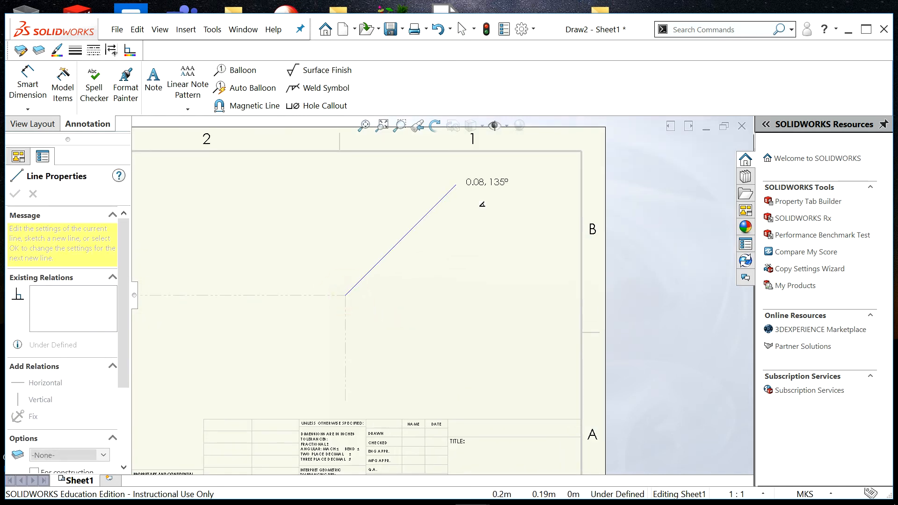
{"action": "left_click", "coordinate": [463, 178]}
{"action": "left_click", "coordinate": [462, 179]}
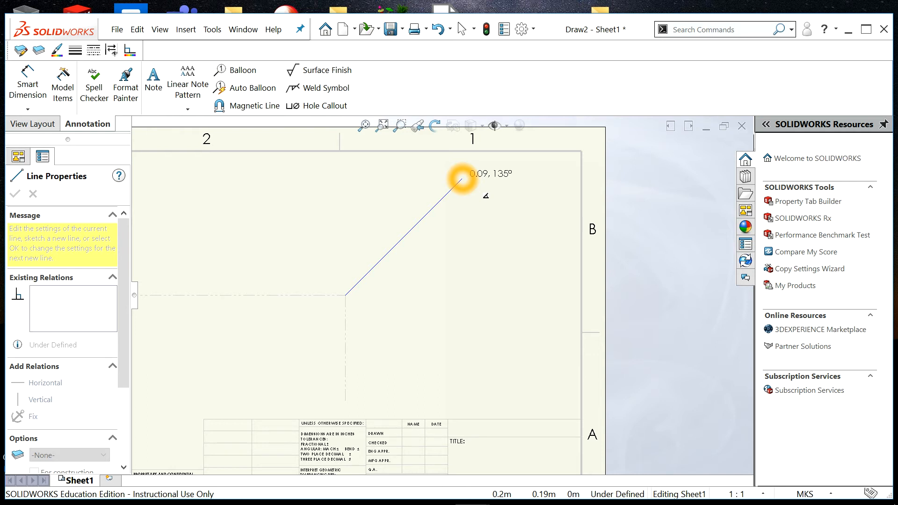
{"action": "left_click", "coordinate": [462, 179]}
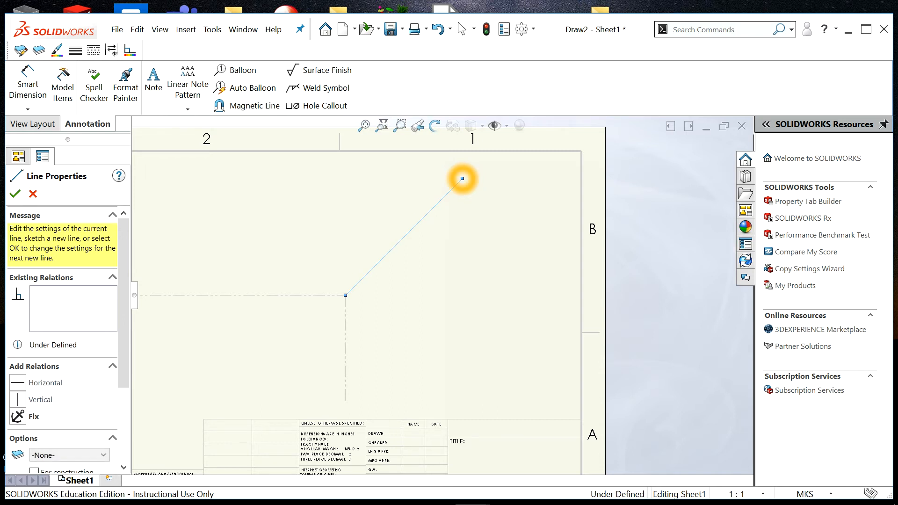
{"action": "key", "text": "Escape"}
{"action": "scroll", "coordinate": [405, 335], "scroll_direction": "up", "scroll_amount": 3}
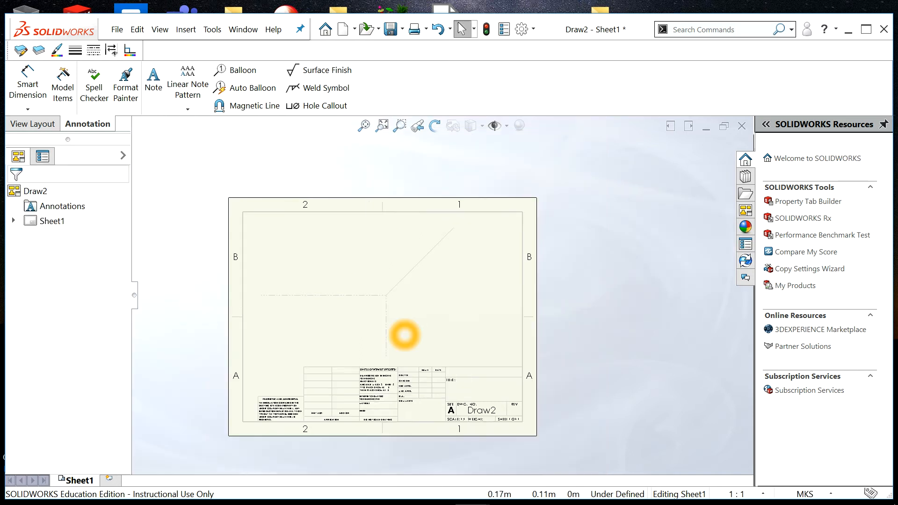
{"action": "scroll", "coordinate": [404, 335], "scroll_direction": "down", "scroll_amount": 2}
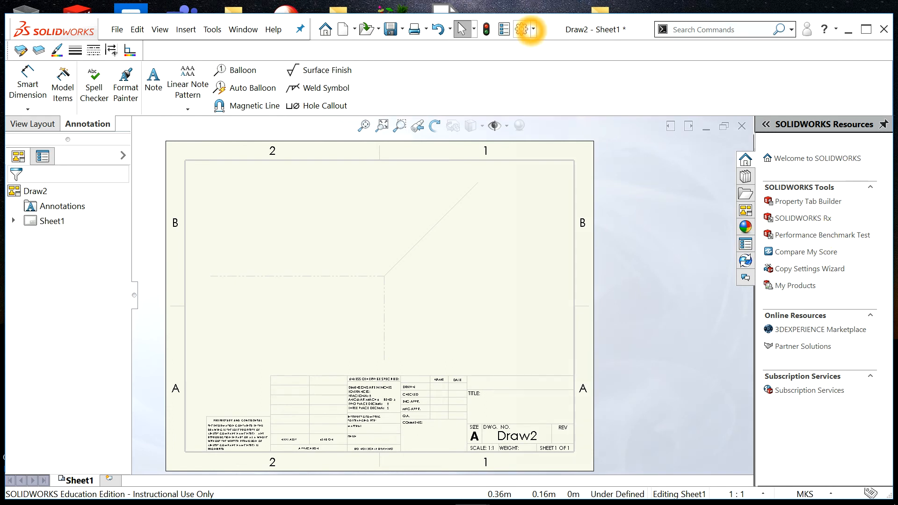
Check the Line Format entry in the toolbar customization list and close the customization settings.
{"action": "left_click", "coordinate": [533, 29]}
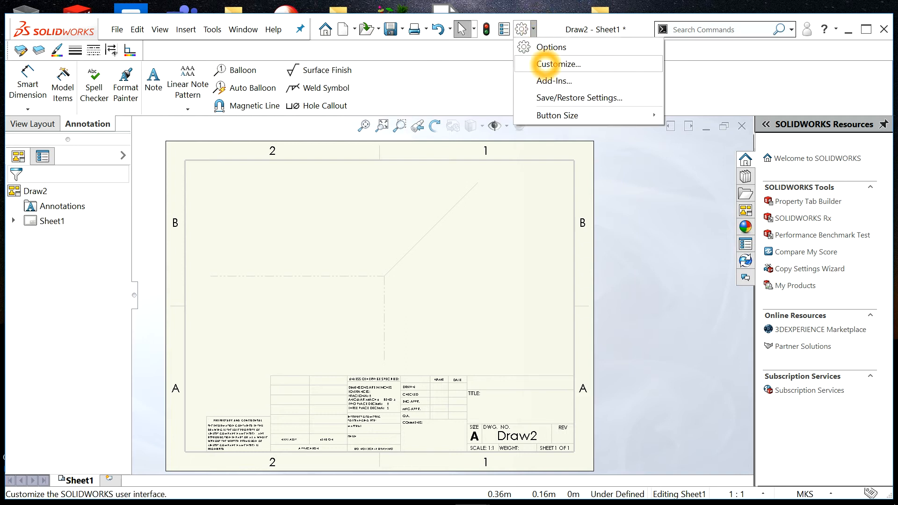
{"action": "left_click", "coordinate": [545, 64]}
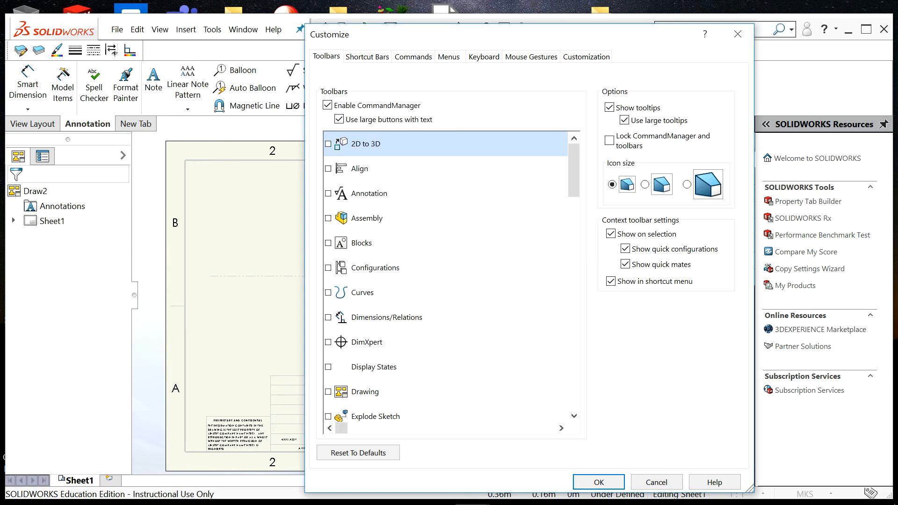
{"action": "scroll", "coordinate": [444, 350], "scroll_direction": "down", "scroll_amount": 4}
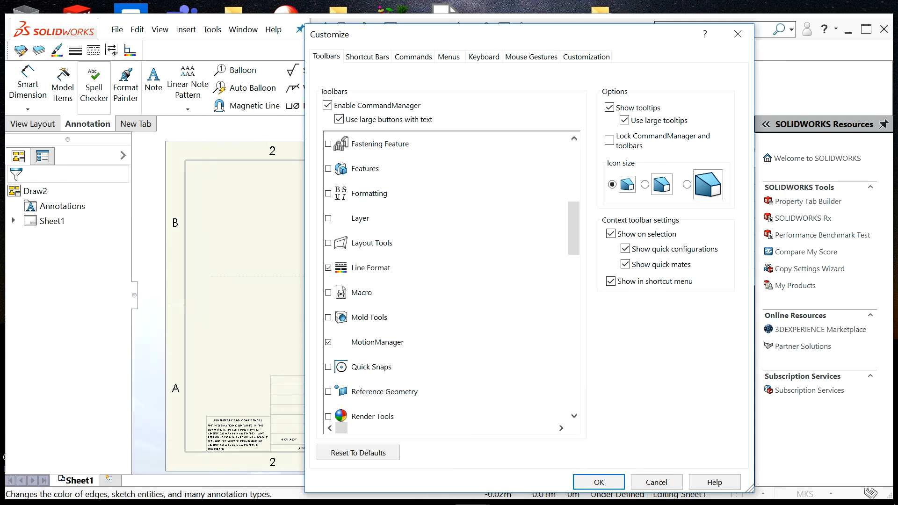
{"action": "left_click", "coordinate": [94, 51]}
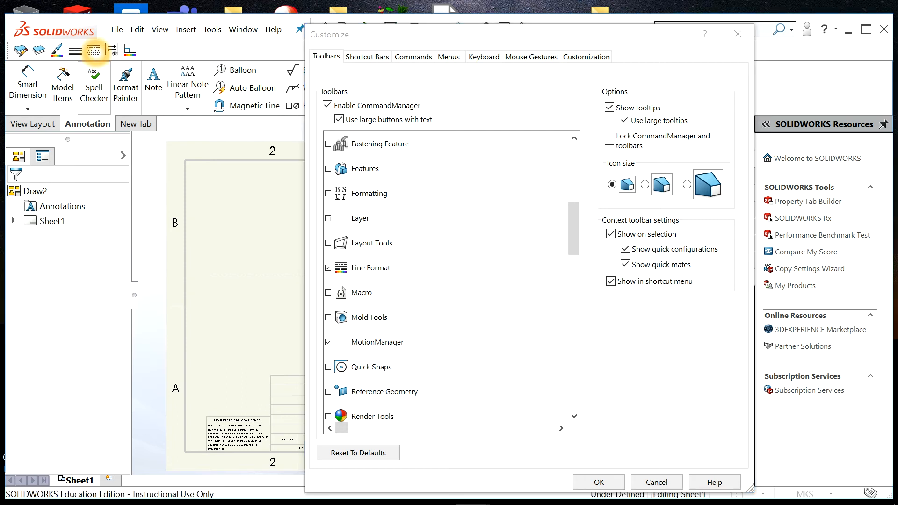
{"action": "left_click", "coordinate": [590, 482]}
Look over the line style, next line color and line thickness options of the Line Format toolbar.
{"action": "left_click", "coordinate": [83, 34]}
{"action": "left_click", "coordinate": [94, 51]}
{"action": "left_click", "coordinate": [173, 110]}
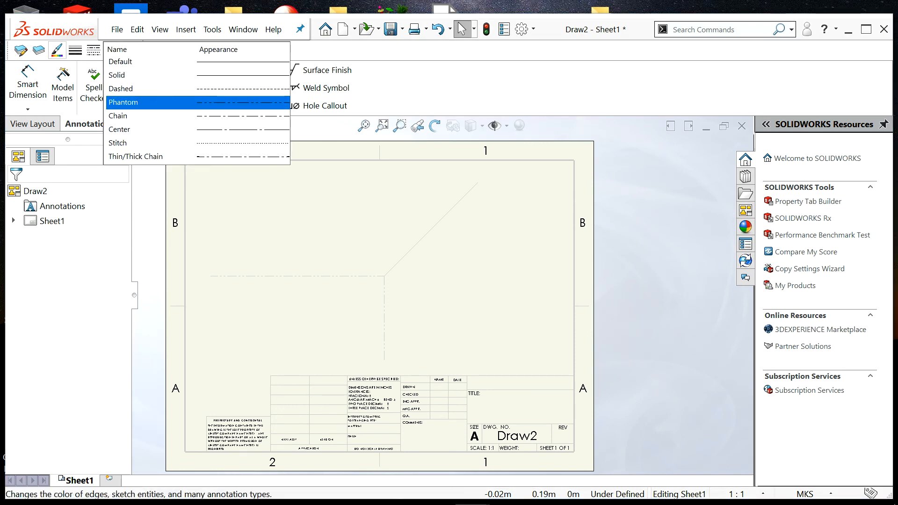
{"action": "left_click", "coordinate": [58, 50]}
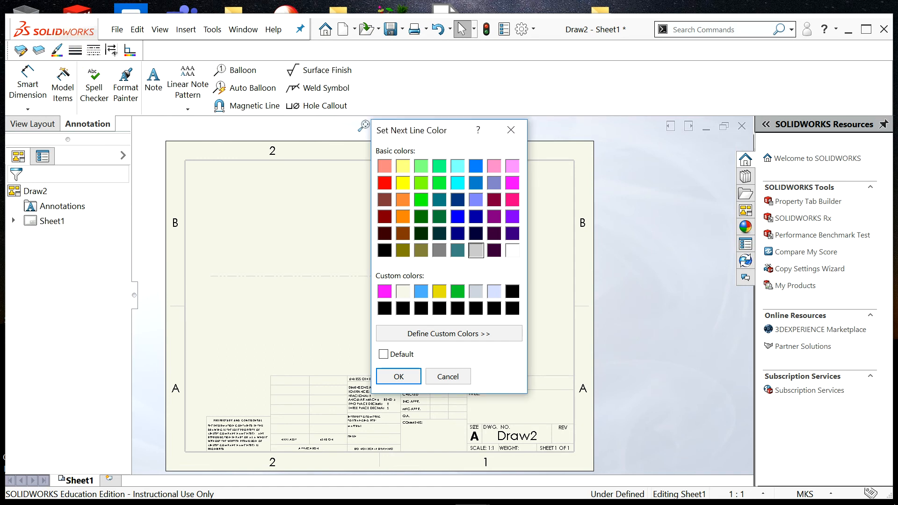
{"action": "left_click", "coordinate": [391, 374]}
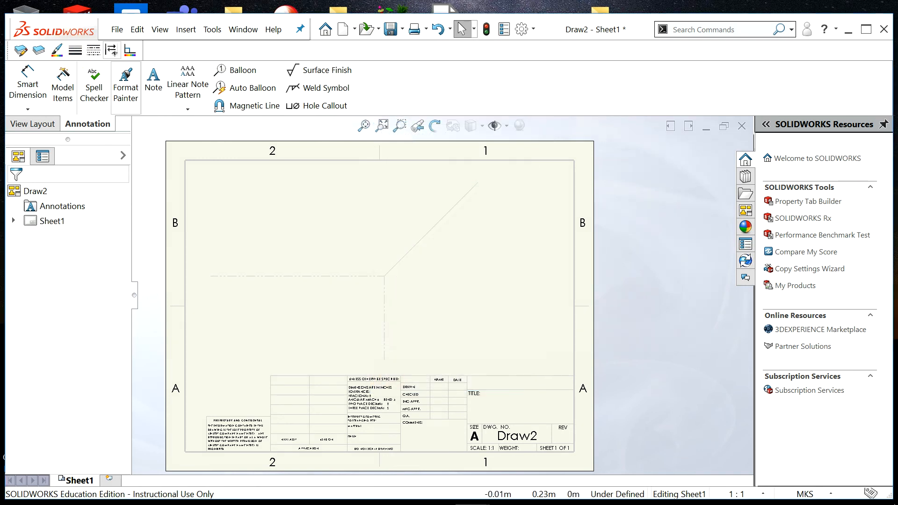
{"action": "left_click", "coordinate": [75, 50]}
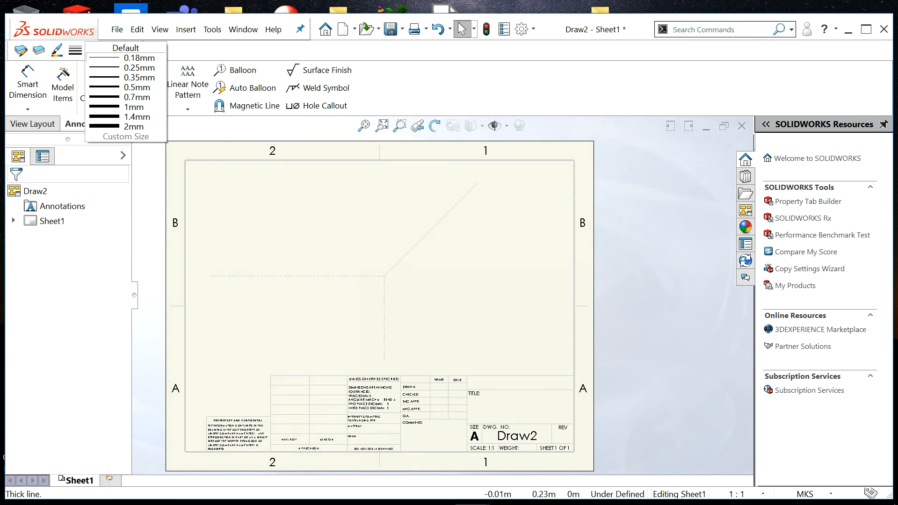
{"action": "left_click", "coordinate": [858, 251]}
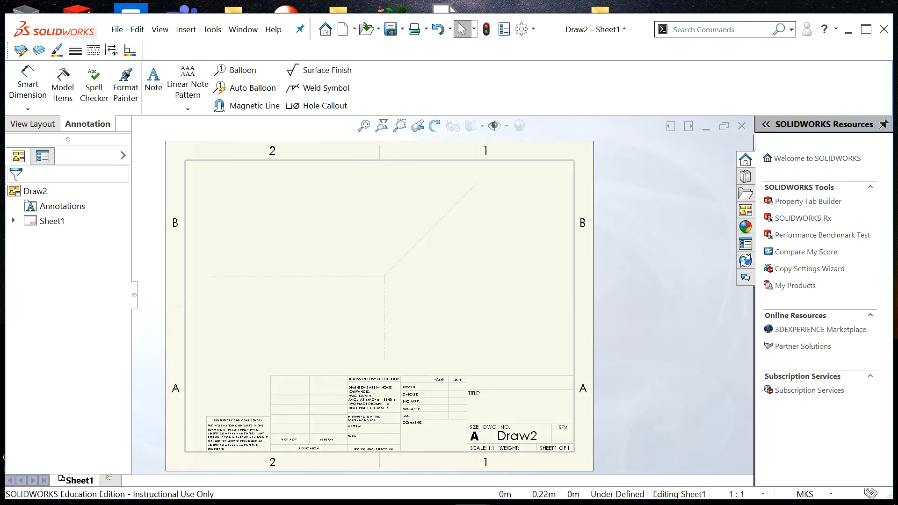
Add a note reading PLANVIEW just above the horizontal line in the left half of the sheet.
{"action": "left_click", "coordinate": [152, 79]}
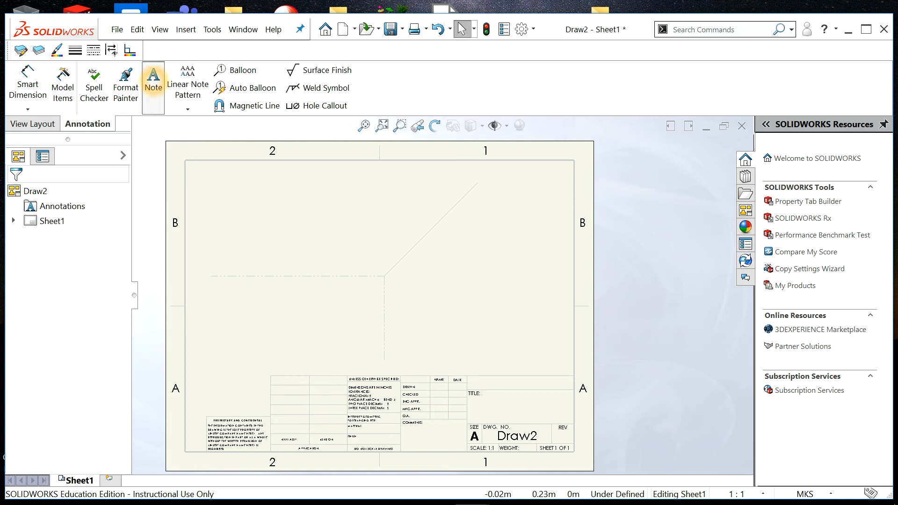
{"action": "left_click", "coordinate": [261, 254]}
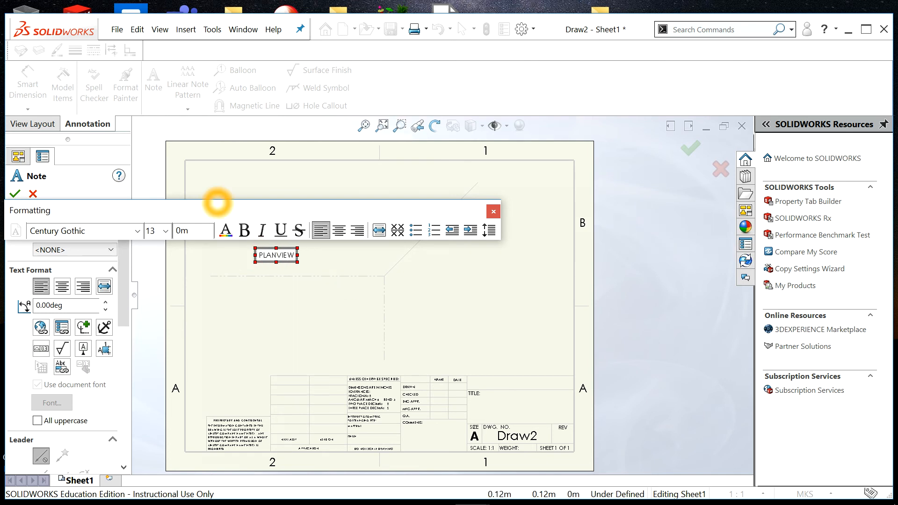
{"action": "left_click", "coordinate": [261, 307]}
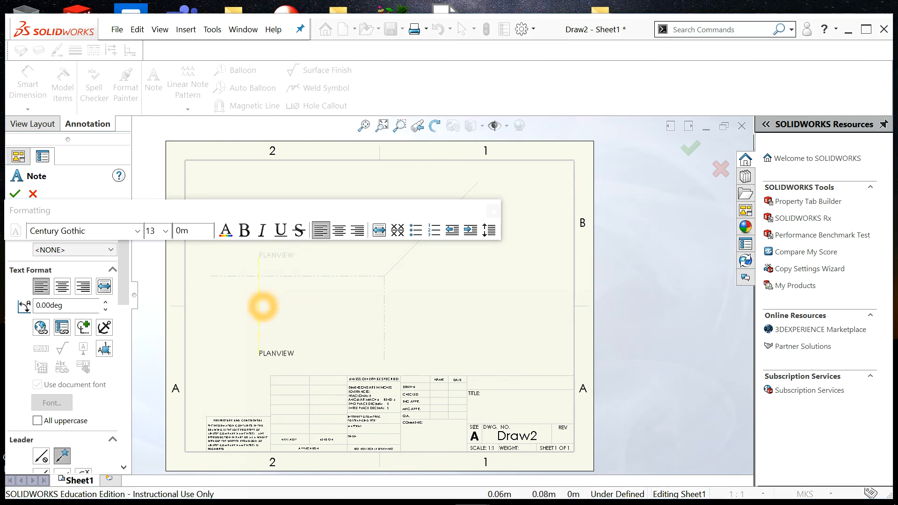
Place a second note below the horizontal line, aligned under PLANVIEW, and change its text to MAIN ELEVATION.
{"action": "left_click", "coordinate": [262, 360]}
{"action": "key", "text": "BackSpace"}
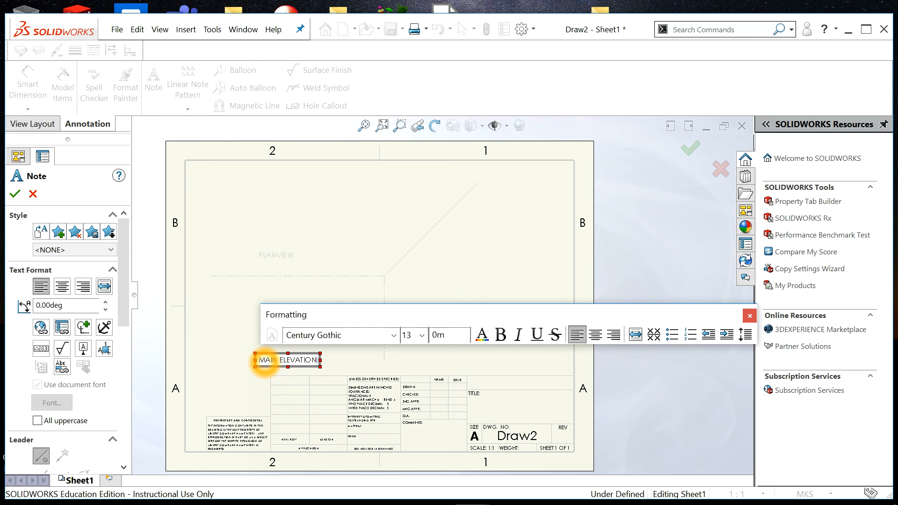
{"action": "left_click", "coordinate": [460, 361]}
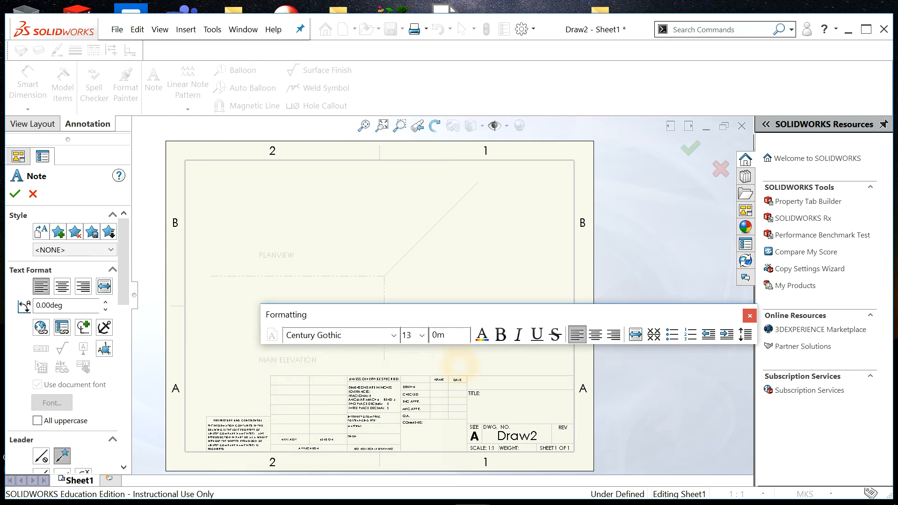
Place another note to the right of the vertical line, level with MAIN ELEVATION, change its text to R H ELEVATION and finish the Note command.
{"action": "left_click", "coordinate": [461, 366]}
{"action": "left_click", "coordinate": [460, 355]}
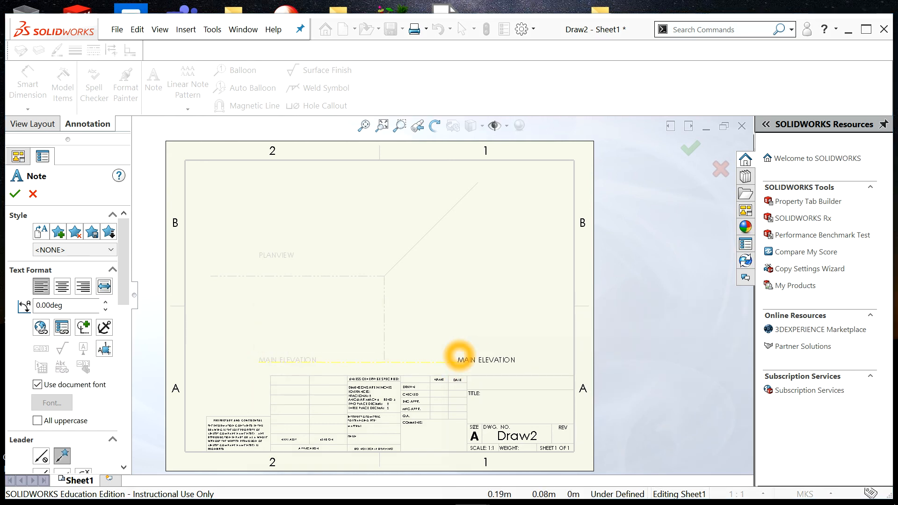
{"action": "double_click", "coordinate": [460, 358]}
{"action": "key", "text": "BackSpace"}
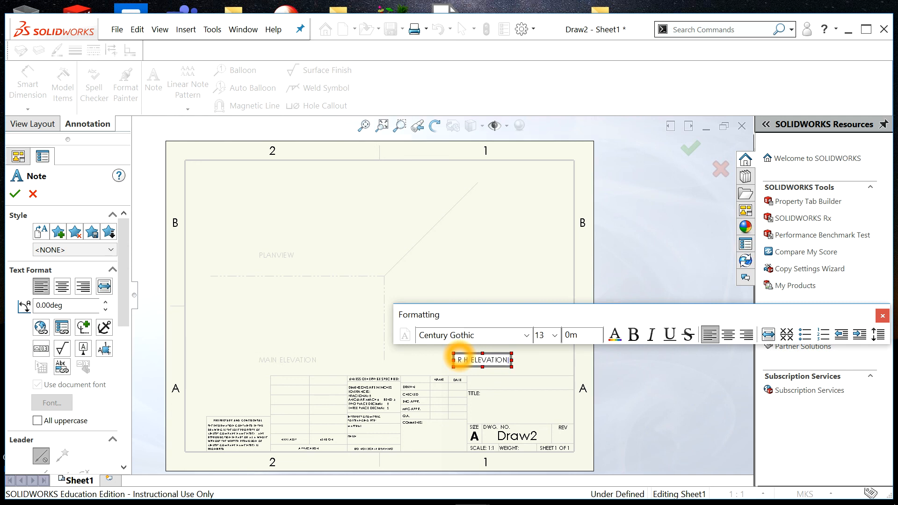
{"action": "left_click", "coordinate": [669, 228]}
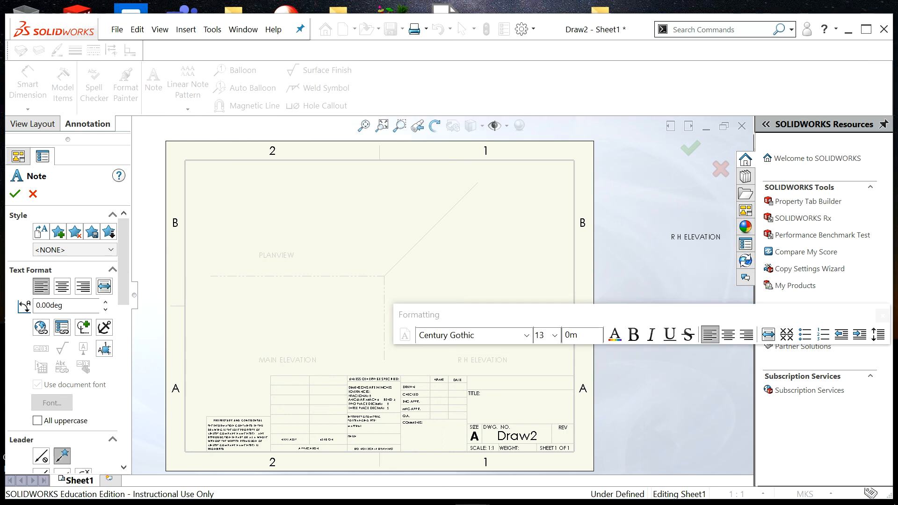
{"action": "left_click_drag", "start_coordinate": [427, 251], "coordinate": [369, 254]}
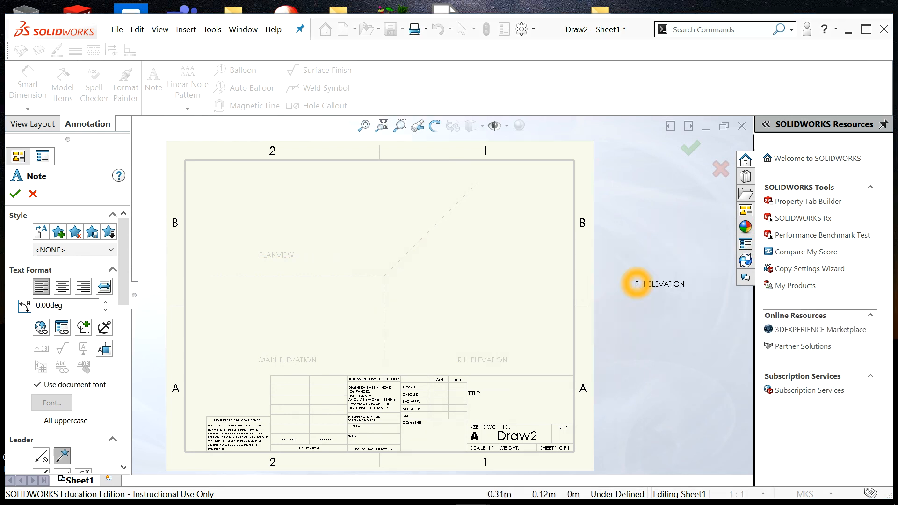
{"action": "left_click", "coordinate": [687, 150]}
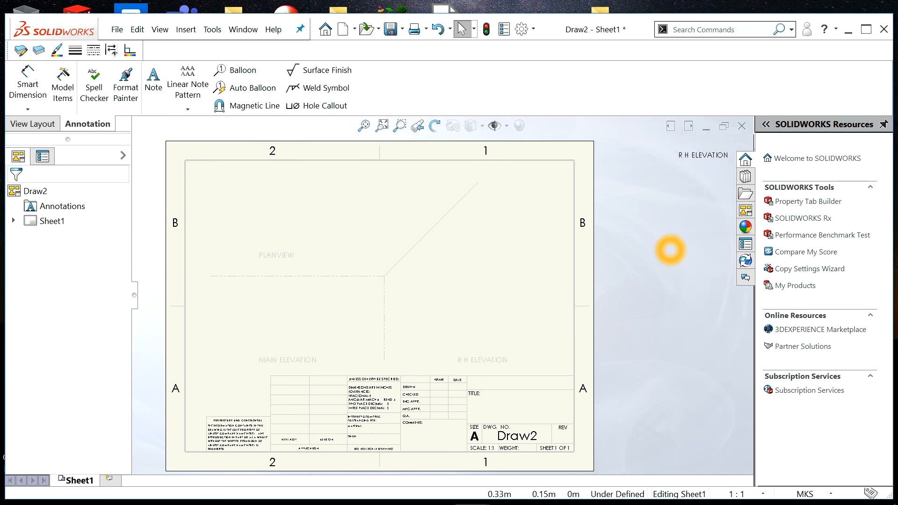
{"action": "scroll", "coordinate": [411, 327], "scroll_direction": "up", "scroll_amount": 4}
{"action": "scroll", "coordinate": [411, 327], "scroll_direction": "down", "scroll_amount": 5}
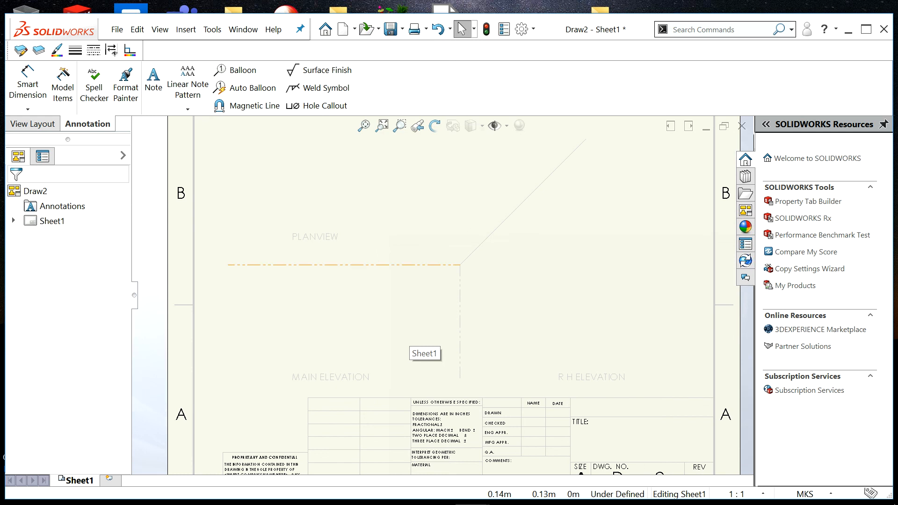